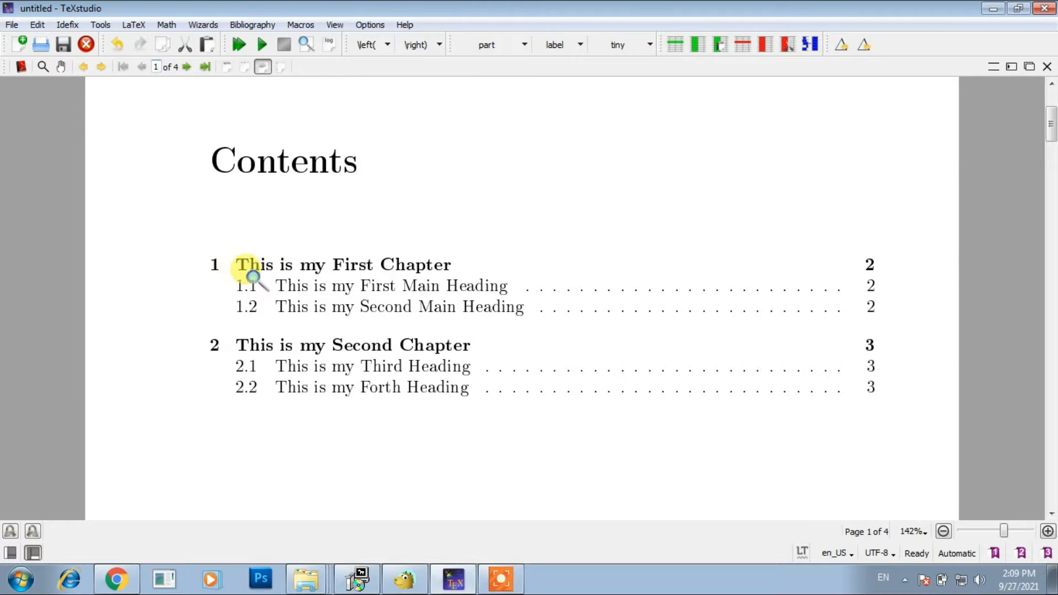
- Review the contents entries and the Chapter 1 page in the enlarged PDF preview, comparing them with the LaTeX source
scroll(503, 347, down, 10)
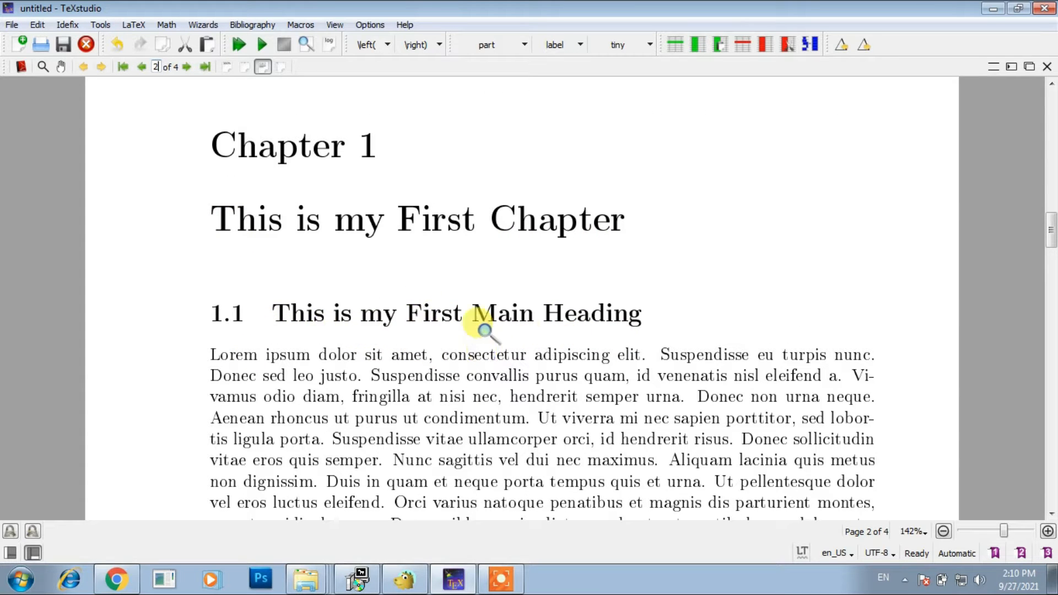
scroll(555, 289, up, 10)
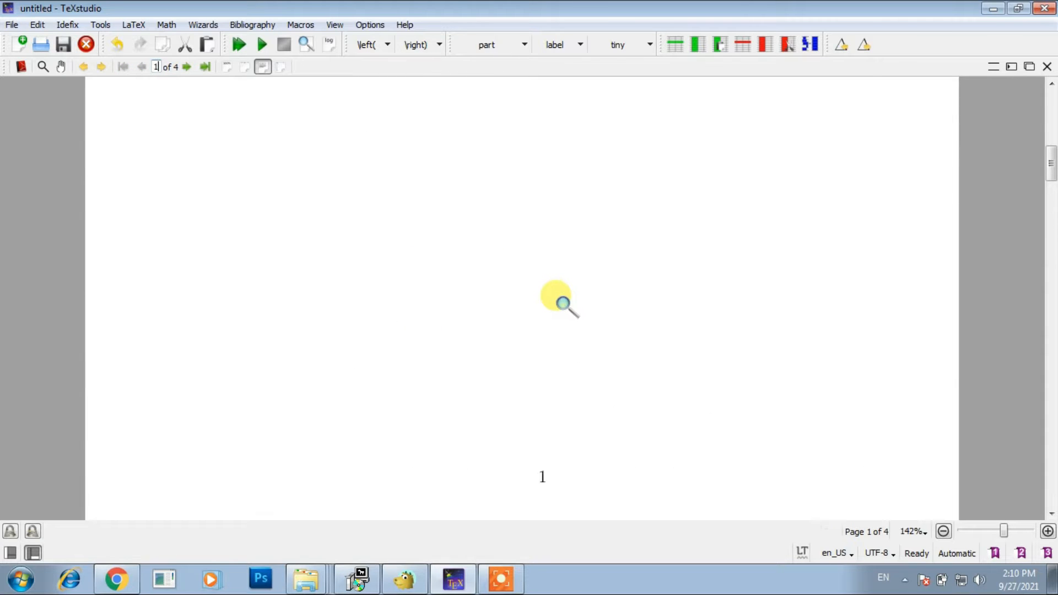
scroll(563, 301, up, 2)
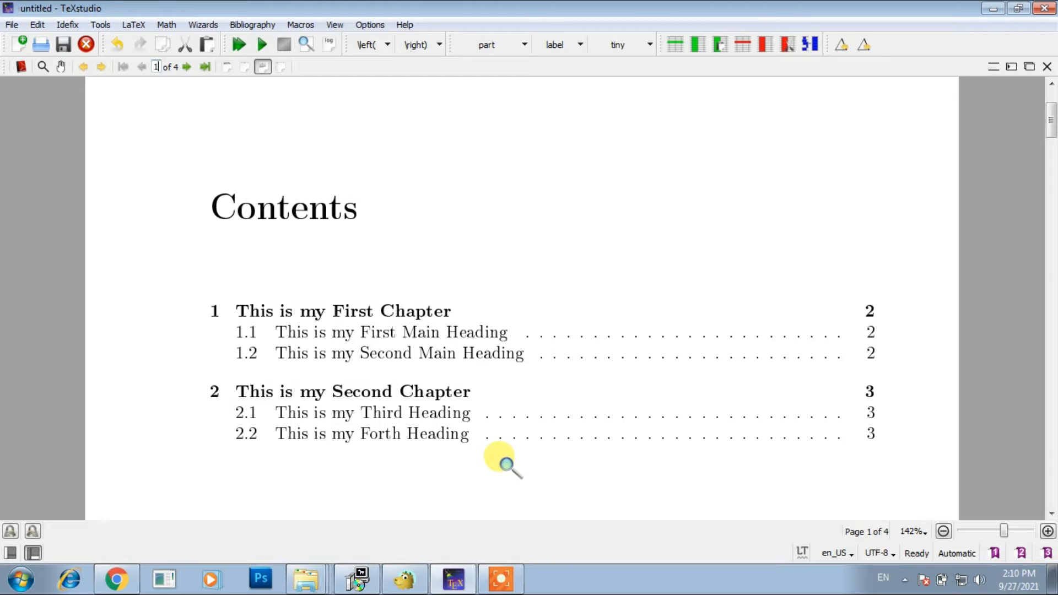
click(1012, 66)
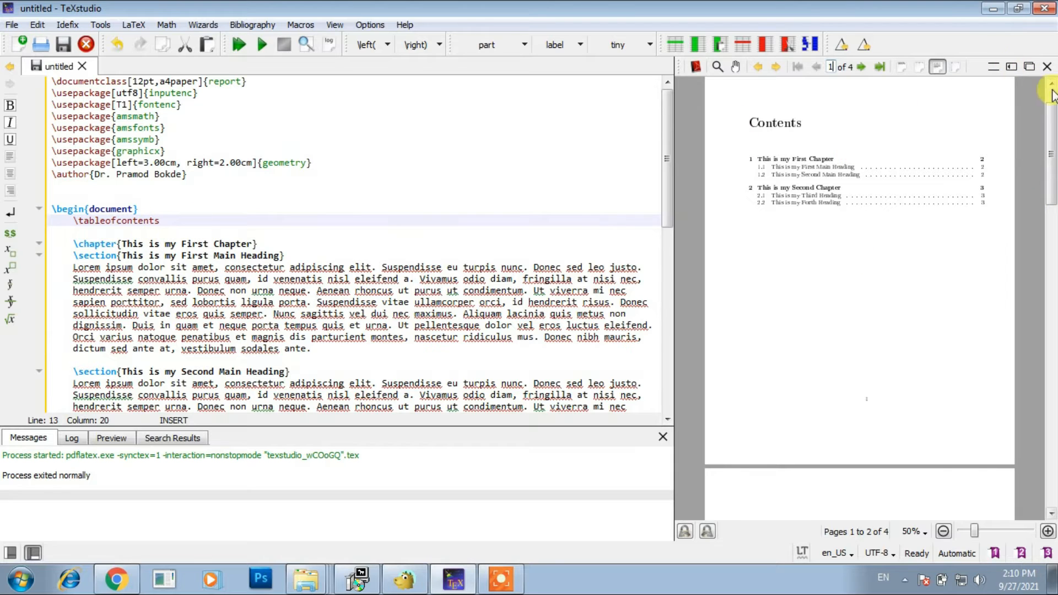
click(1013, 66)
scroll(368, 416, up, 1)
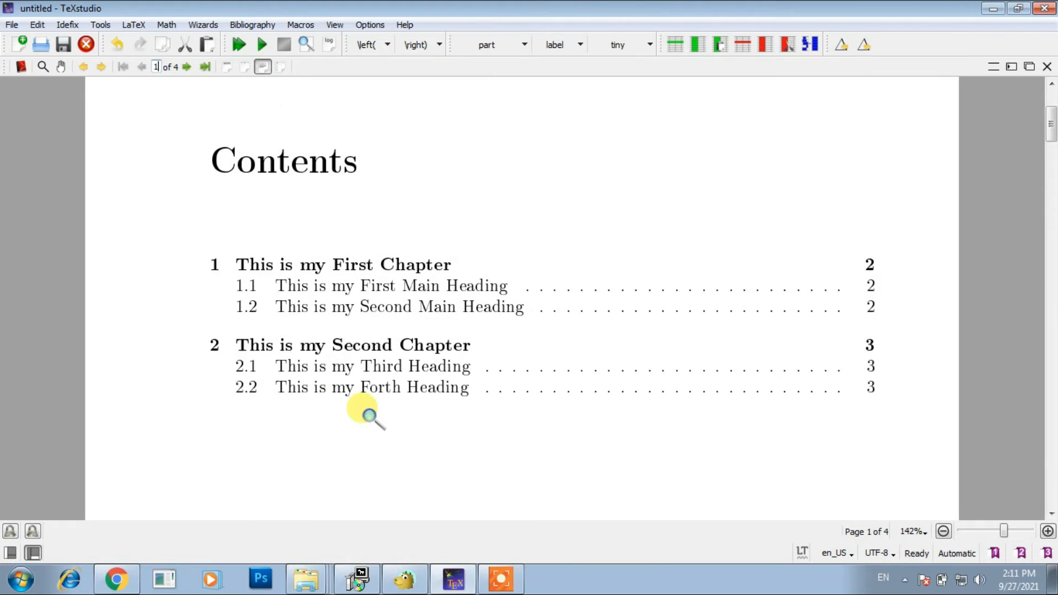
click(1002, 69)
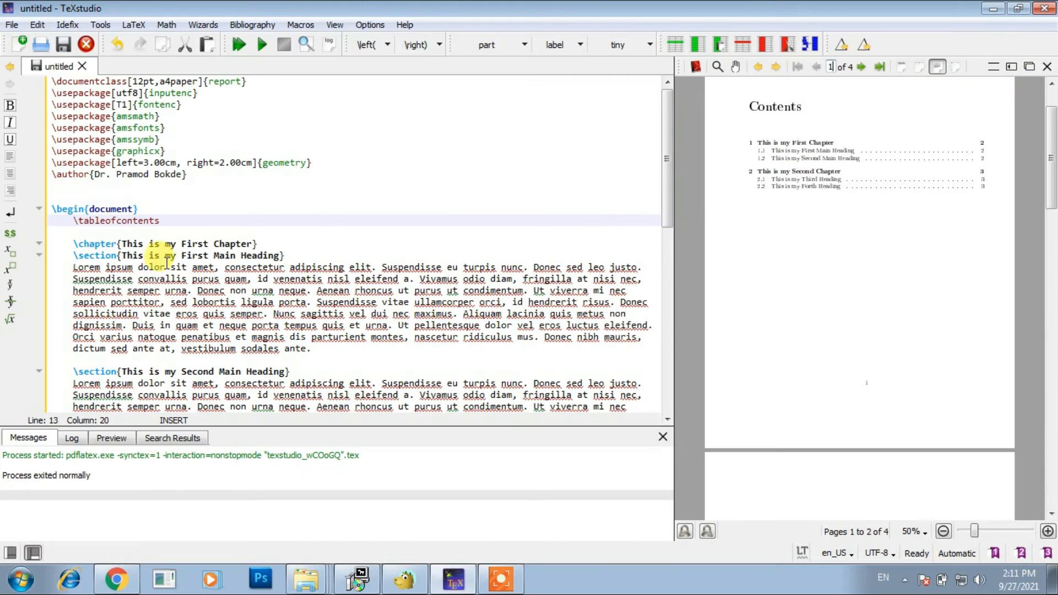
- Add the optional short title [First Chapter] to the \chapter command of "This is my First Chapter"
click(116, 244)
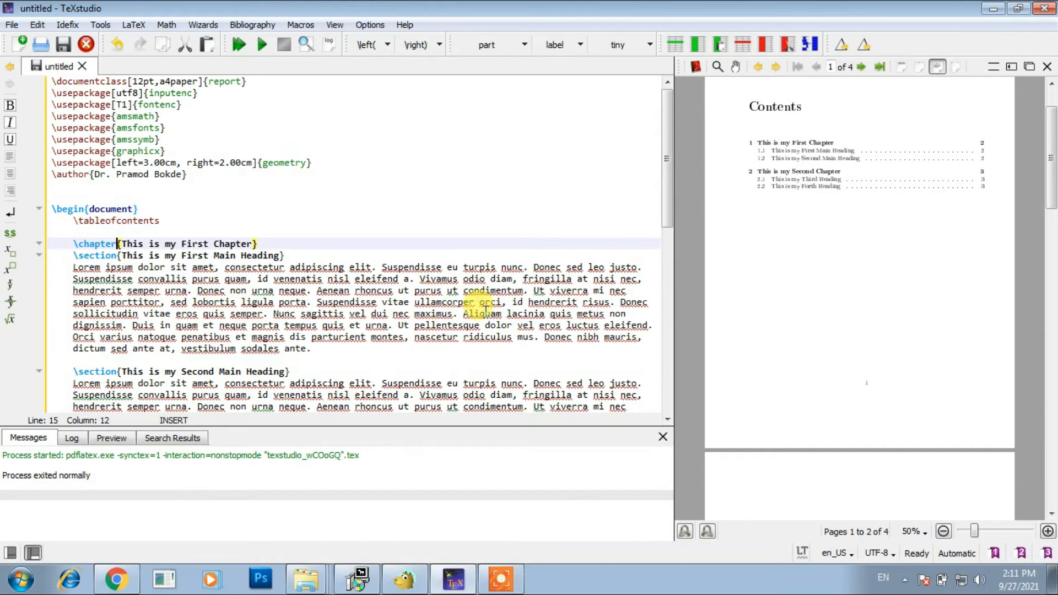
click(1012, 68)
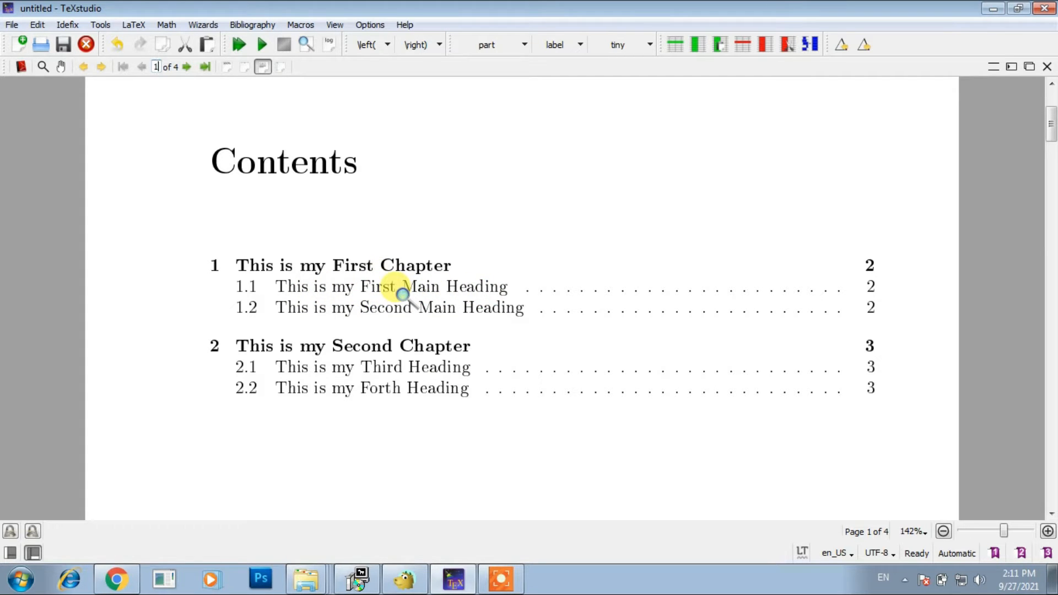
click(1012, 67)
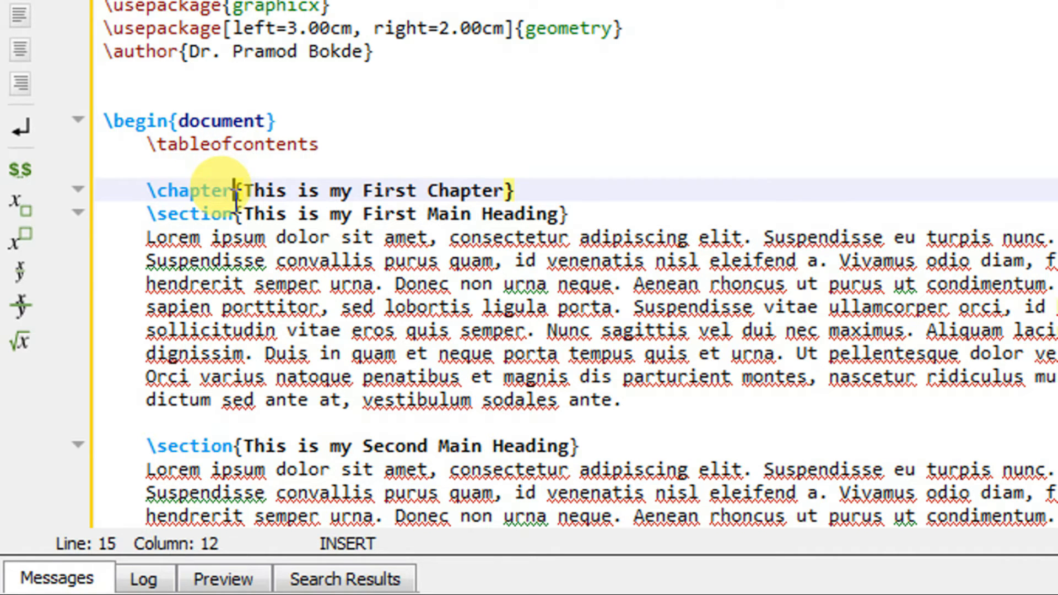
text([)
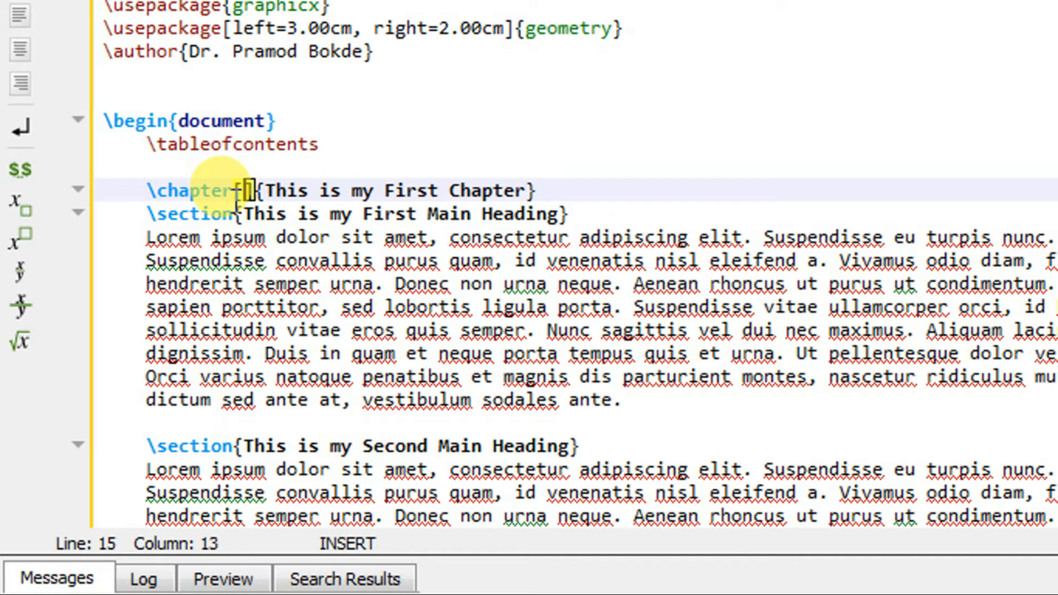
text(First )
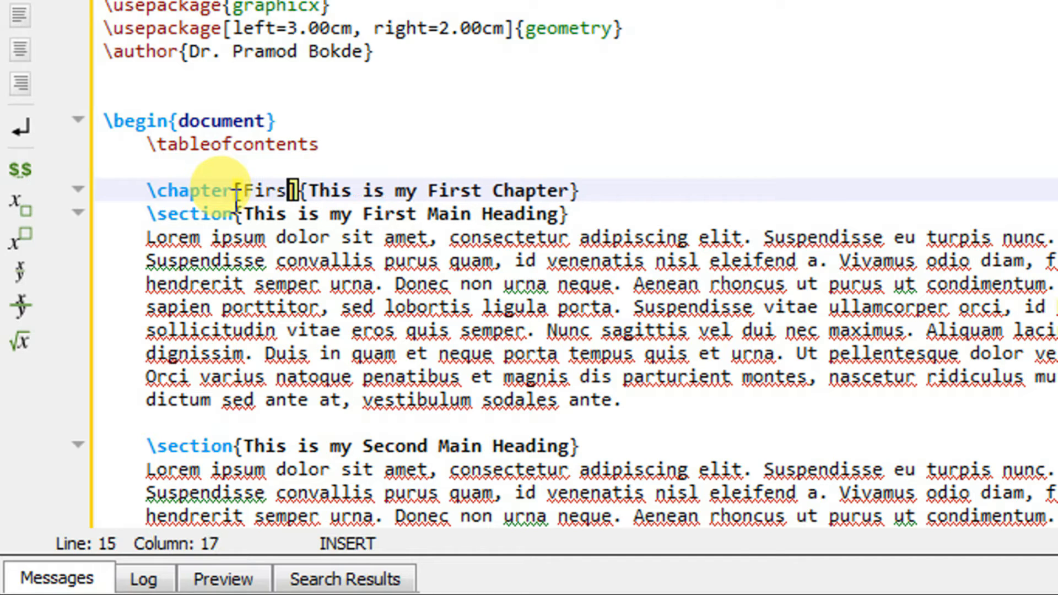
text(Chapter)
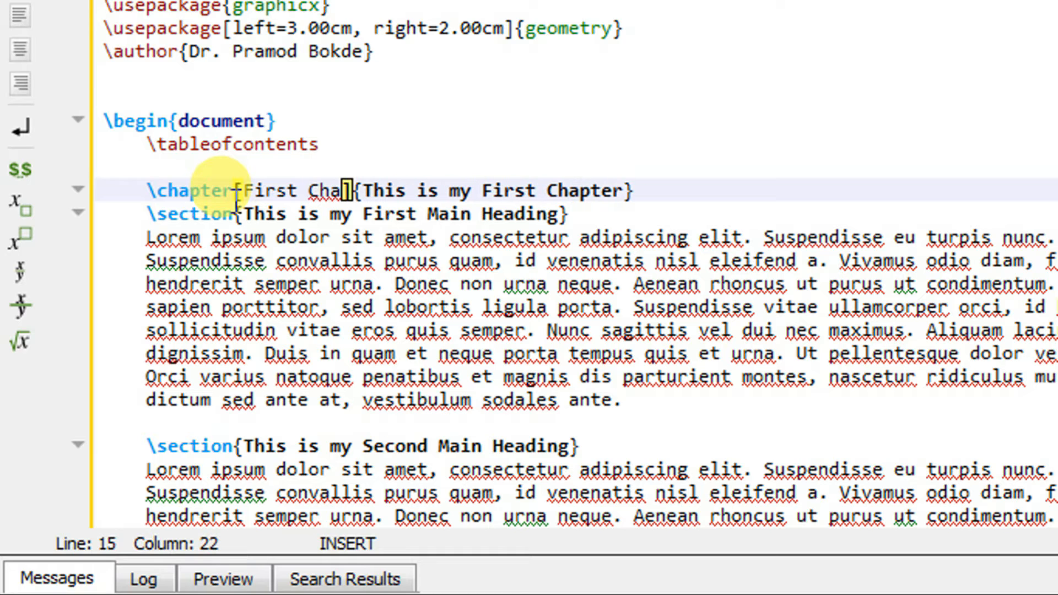
click(692, 207)
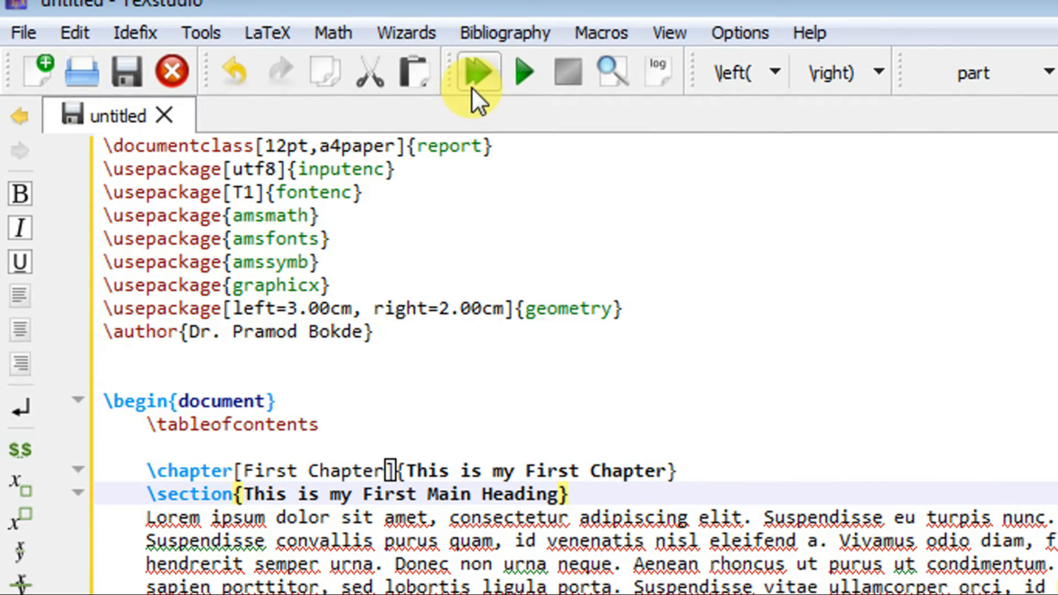
- Build the document twice and check the first chapter's entry on the enlarged contents page against its short title in the source
click(473, 85)
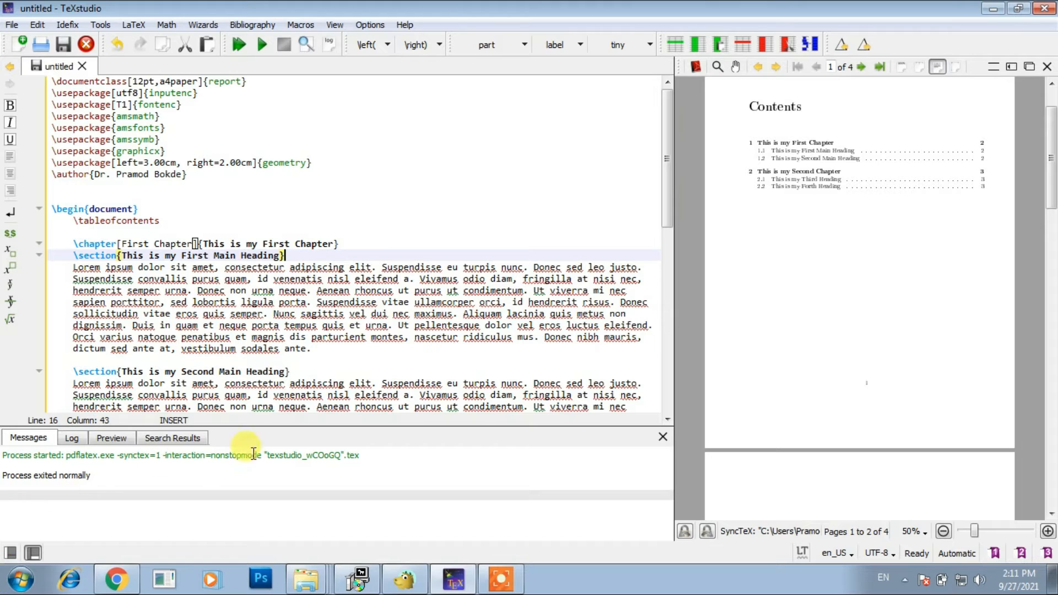
click(1012, 67)
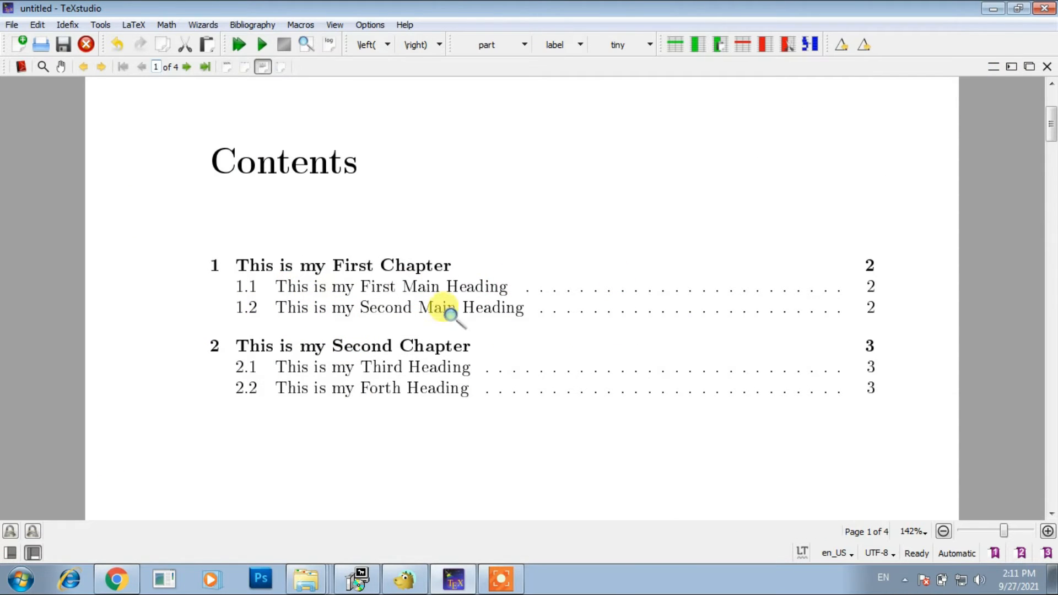
click(1013, 66)
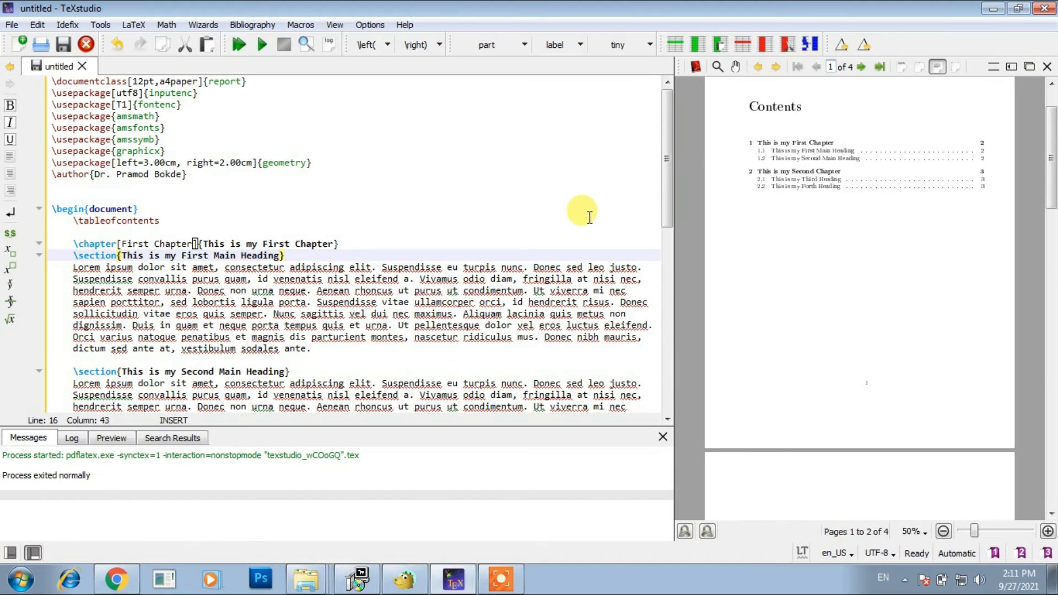
click(238, 47)
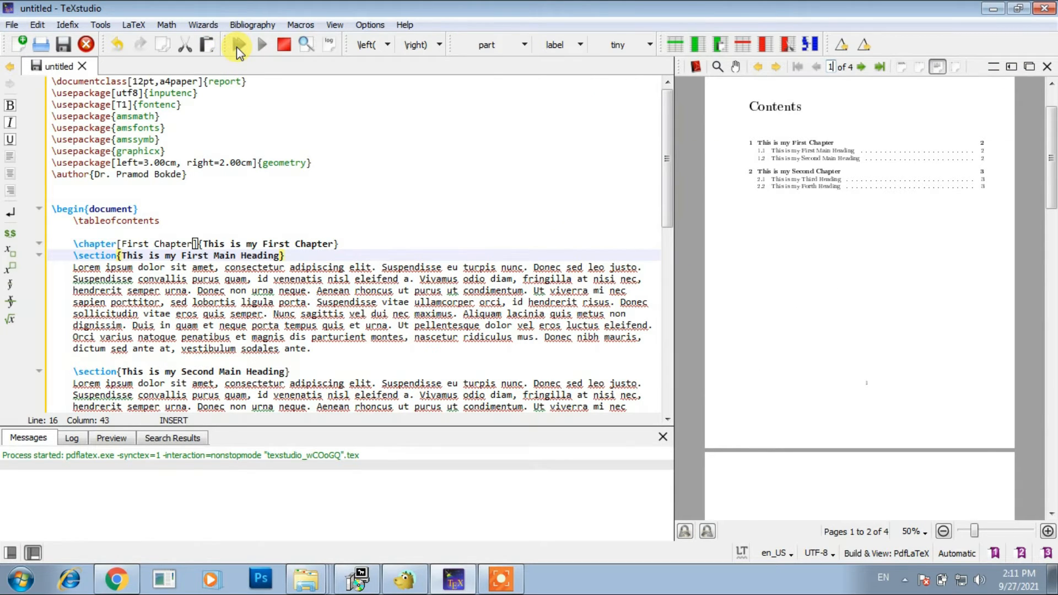
click(1011, 67)
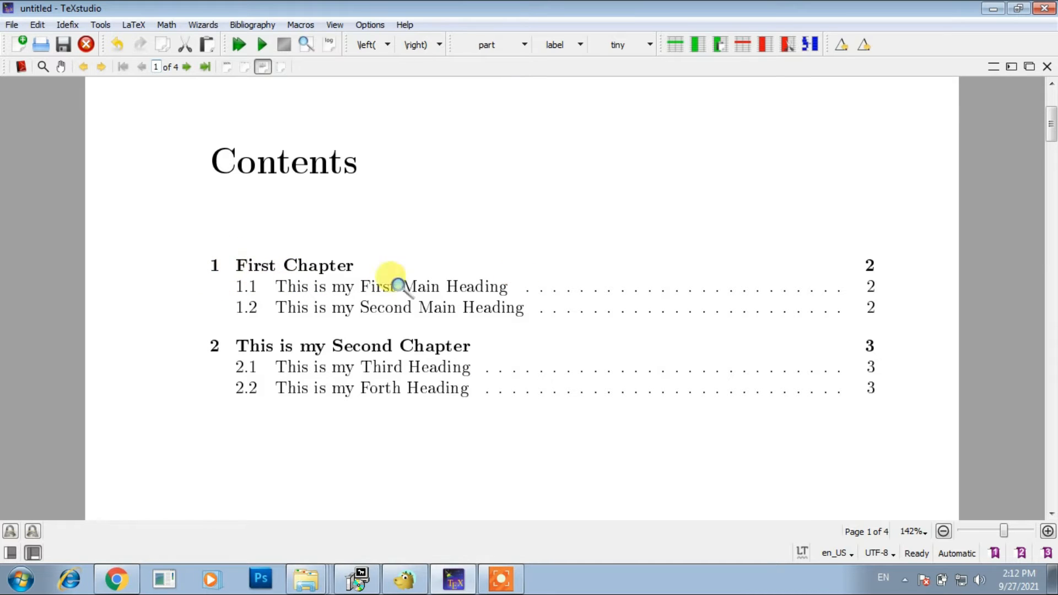
click(242, 265)
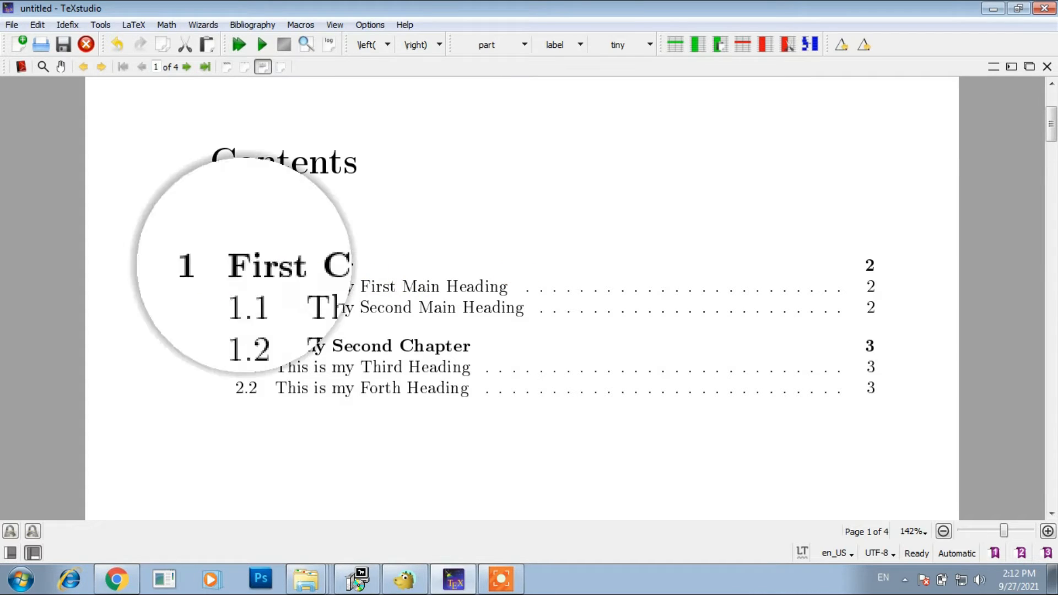
click(1011, 67)
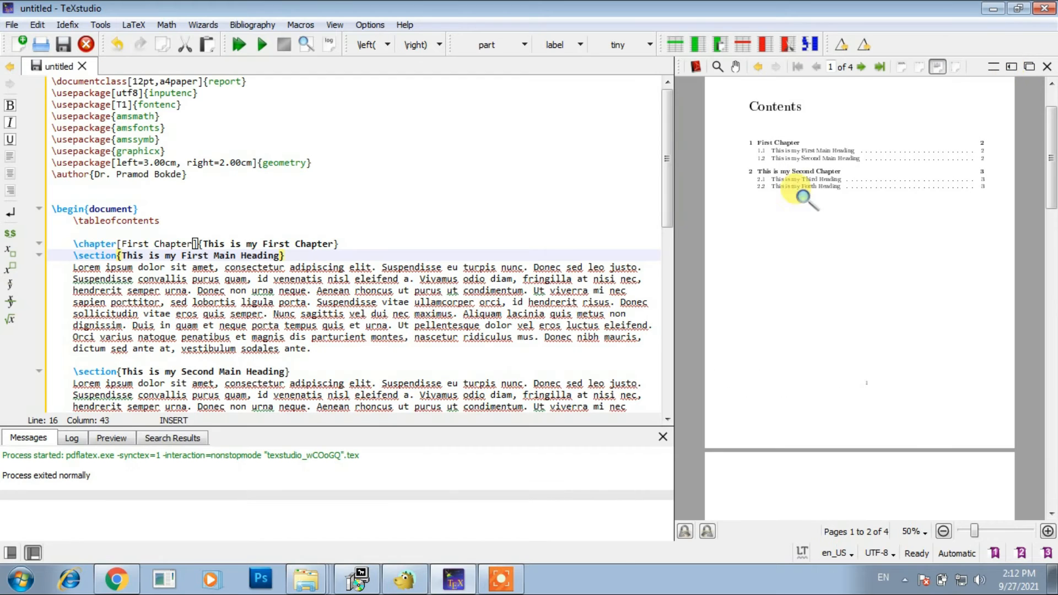
drag(117, 244, 199, 243)
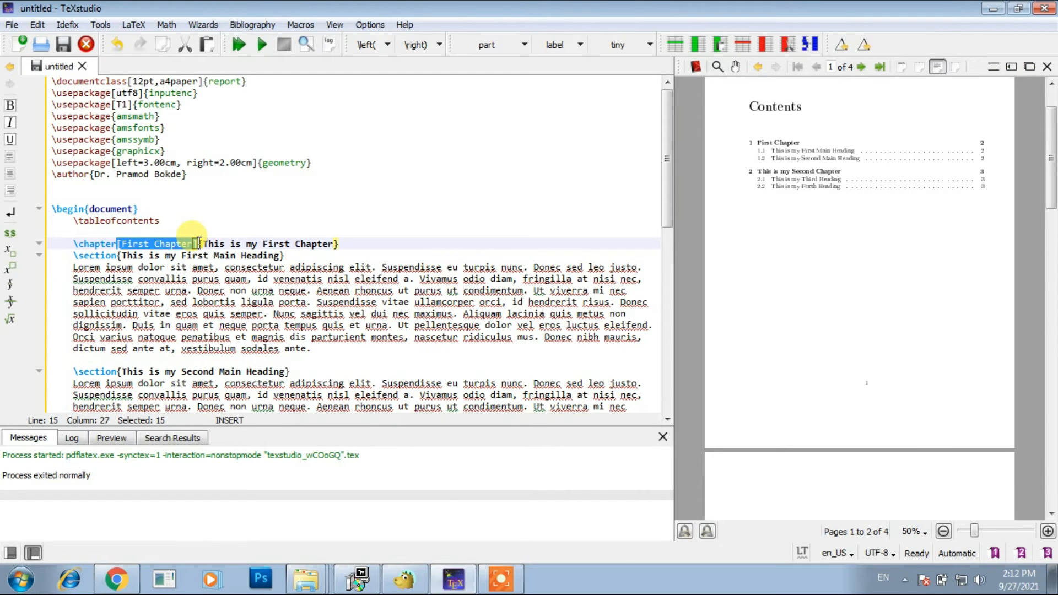
click(1011, 67)
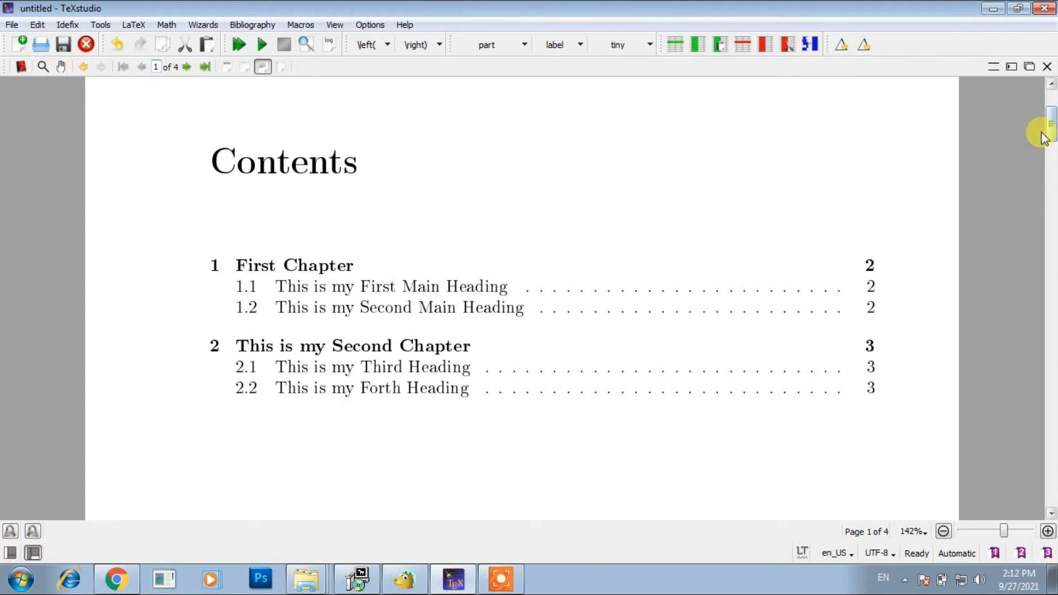
click(1011, 66)
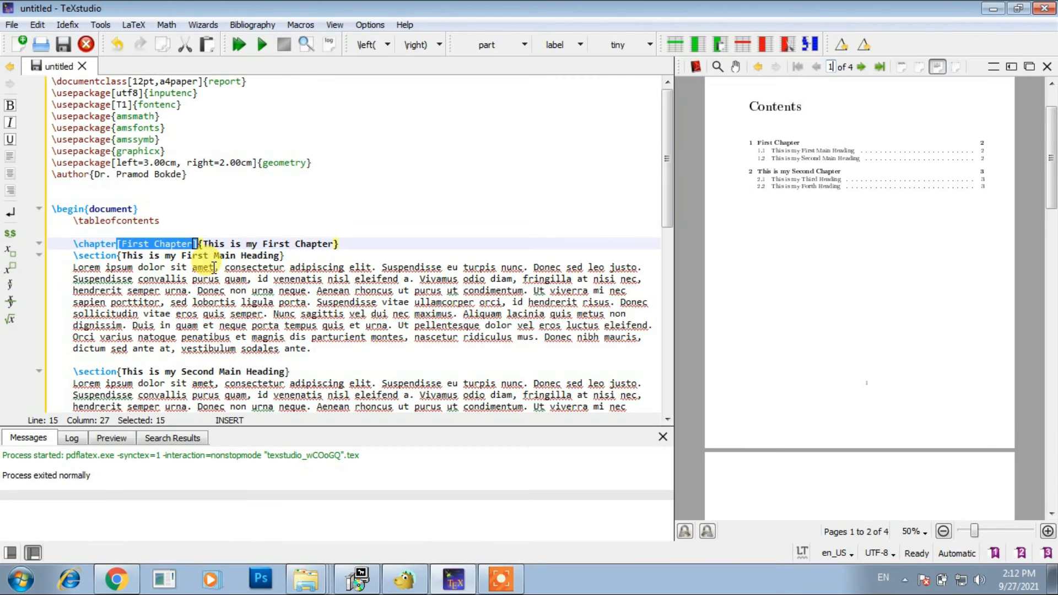
- Add the optional short title [Main Heading1] to the \section command of "This is my First Main Heading"
scroll(237, 276, down, 1)
click(118, 222)
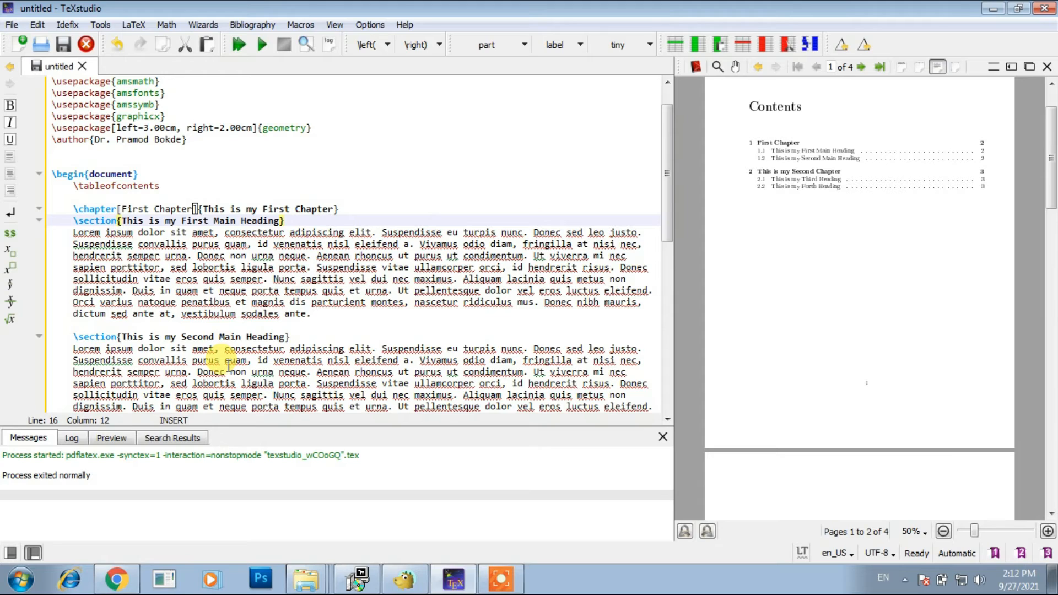
text([)
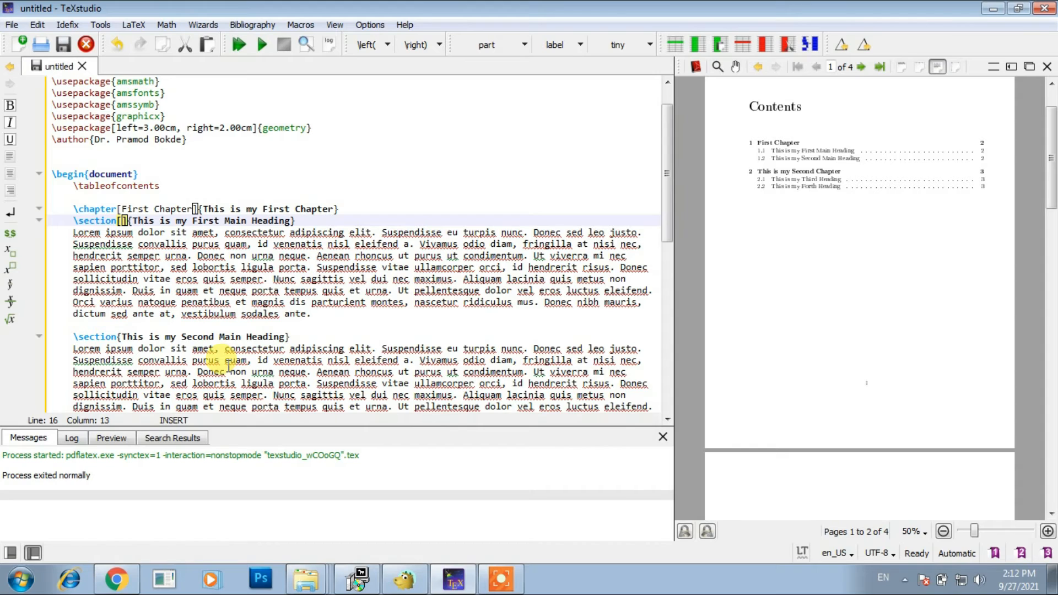
text(Main)
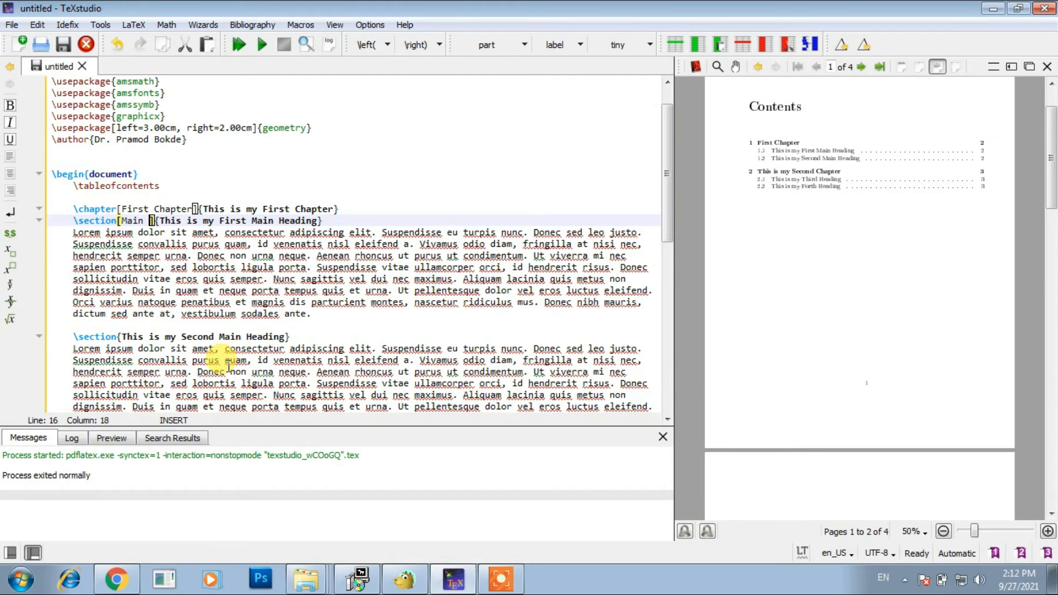
text( Head)
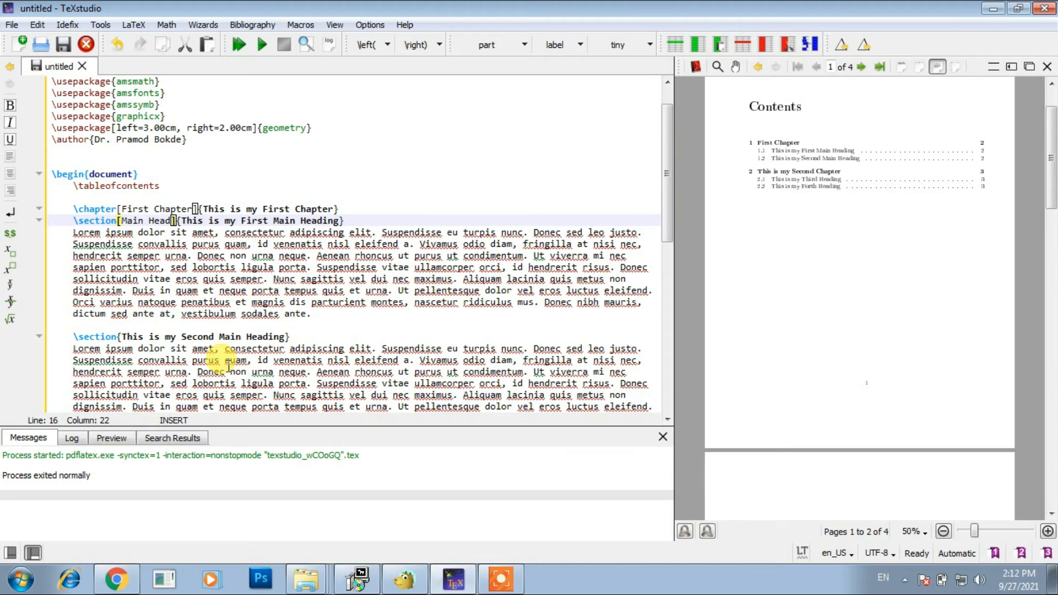
text(ing1)
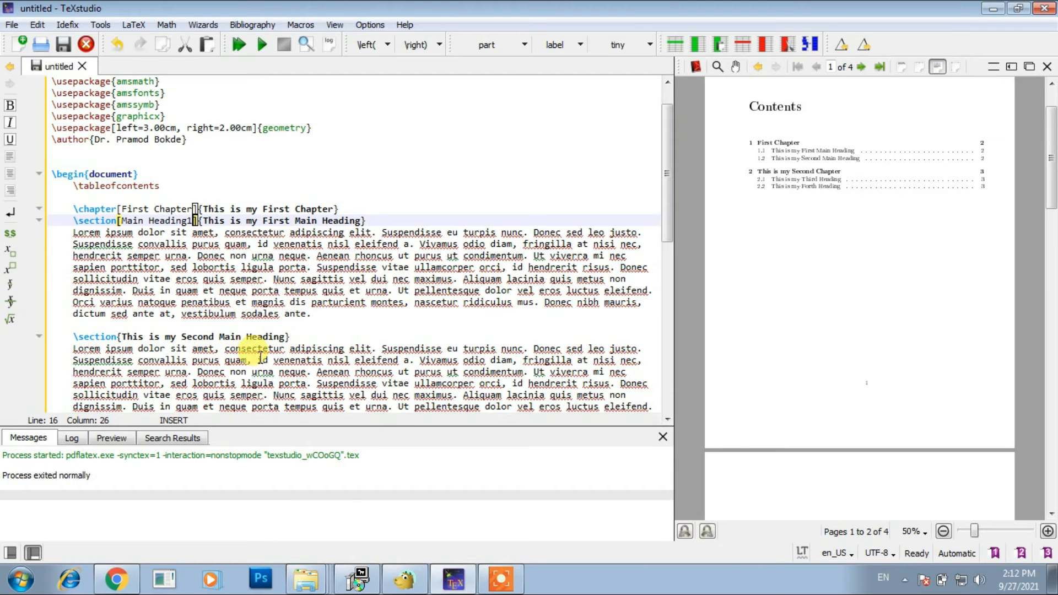
- Add the optional short title [Chapter2] to the \chapter command of "This is my Second Chapter"
scroll(294, 302, down, 7)
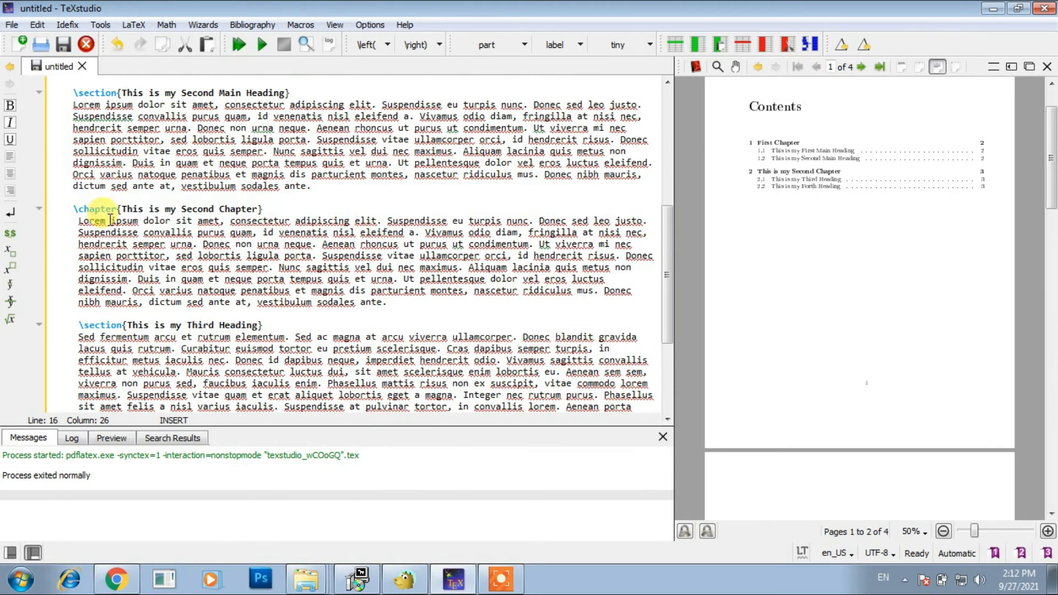
scroll(124, 231, up, 1)
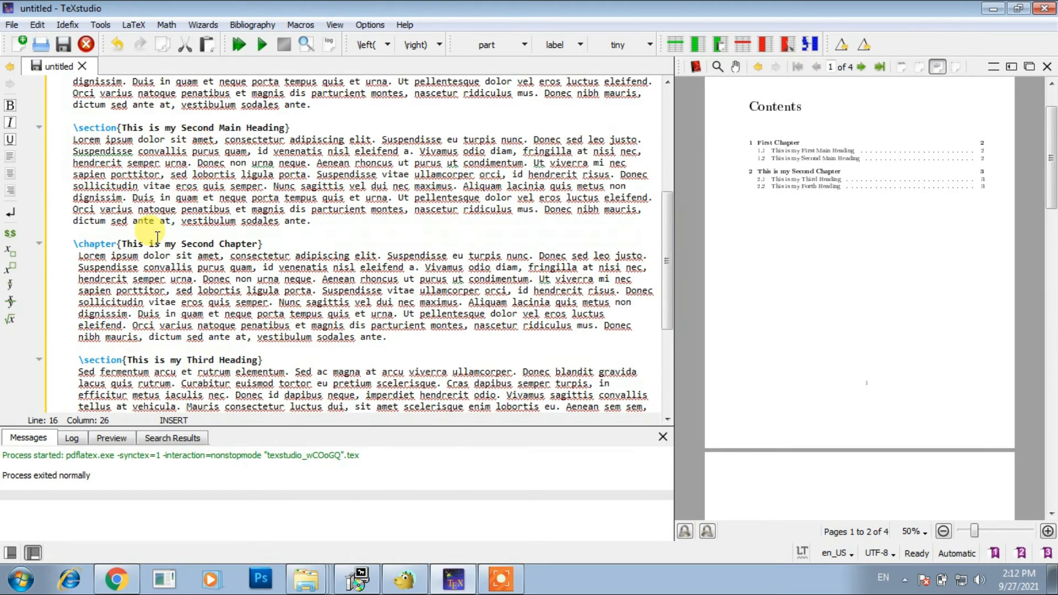
click(118, 244)
text([)
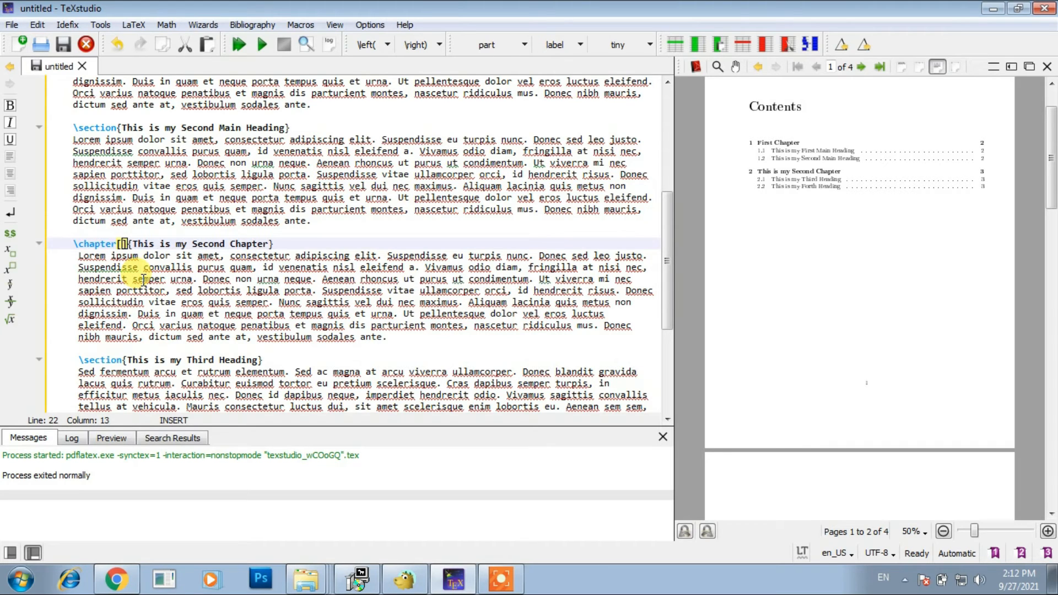
text(Chapter2)
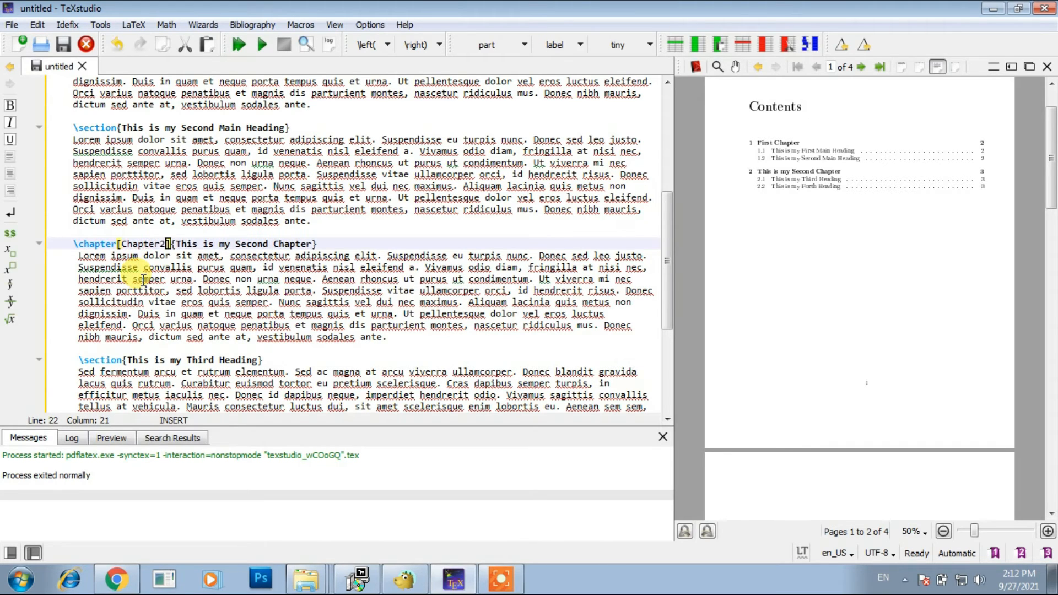
- Rebuild the document twice, check the contents page in the enlarged preview, and return to the beginning of the source
scroll(137, 281, down, 2)
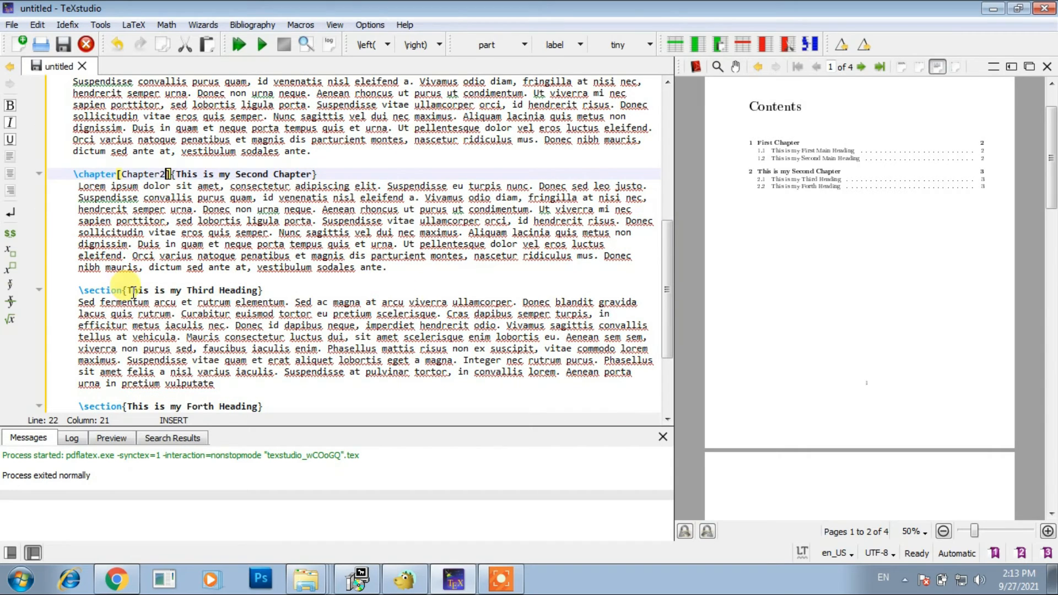
scroll(295, 192, up, 3)
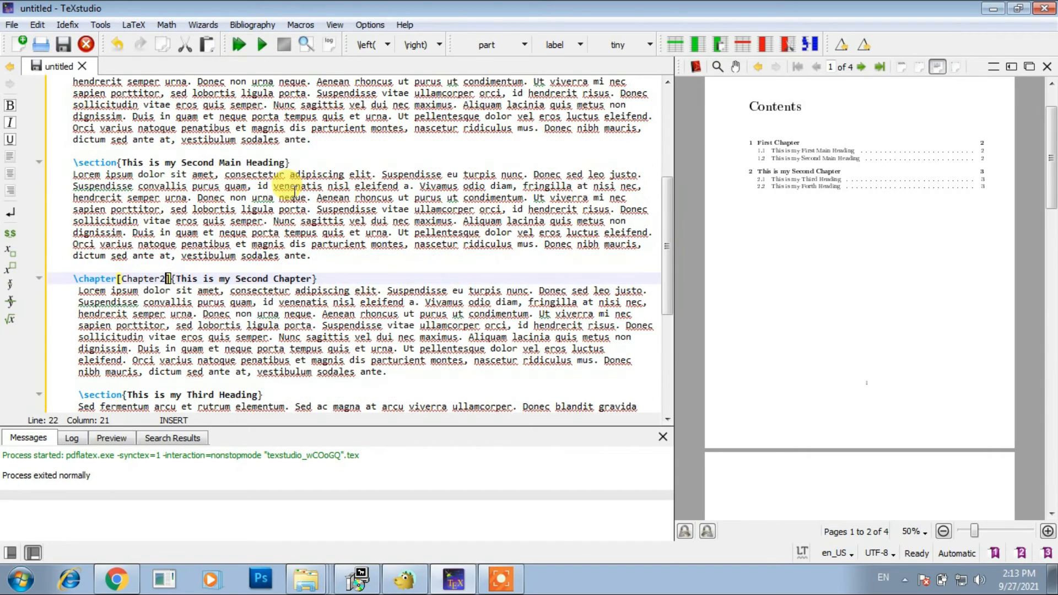
scroll(295, 192, up, 1)
click(240, 45)
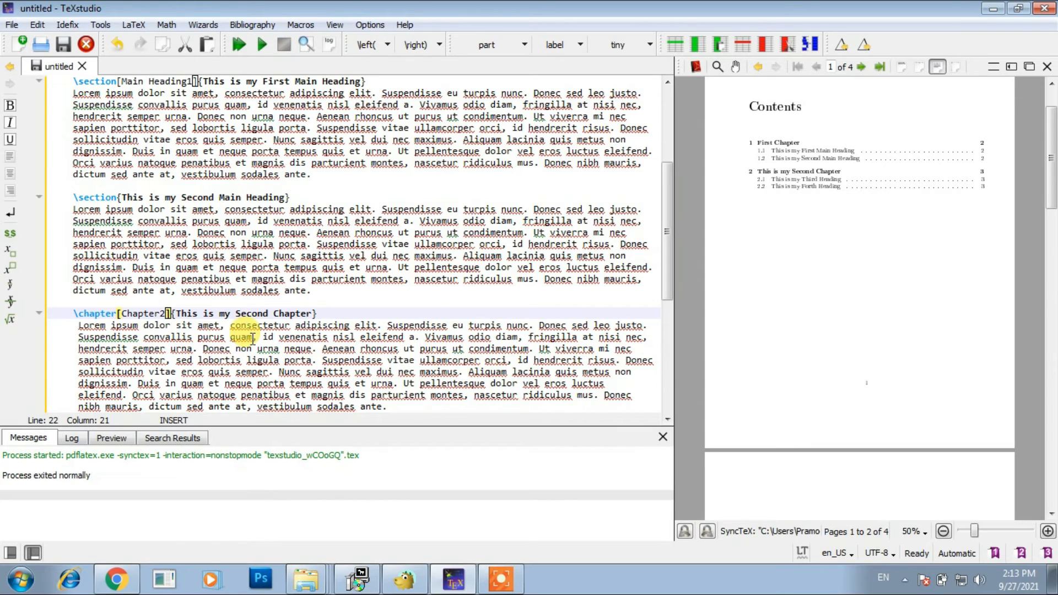
click(243, 46)
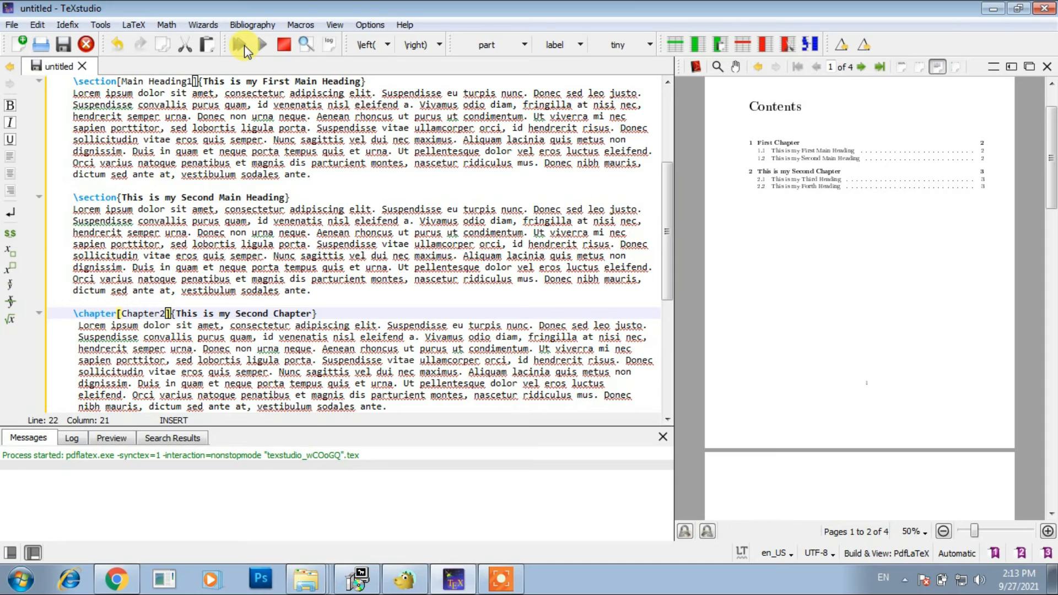
click(1012, 67)
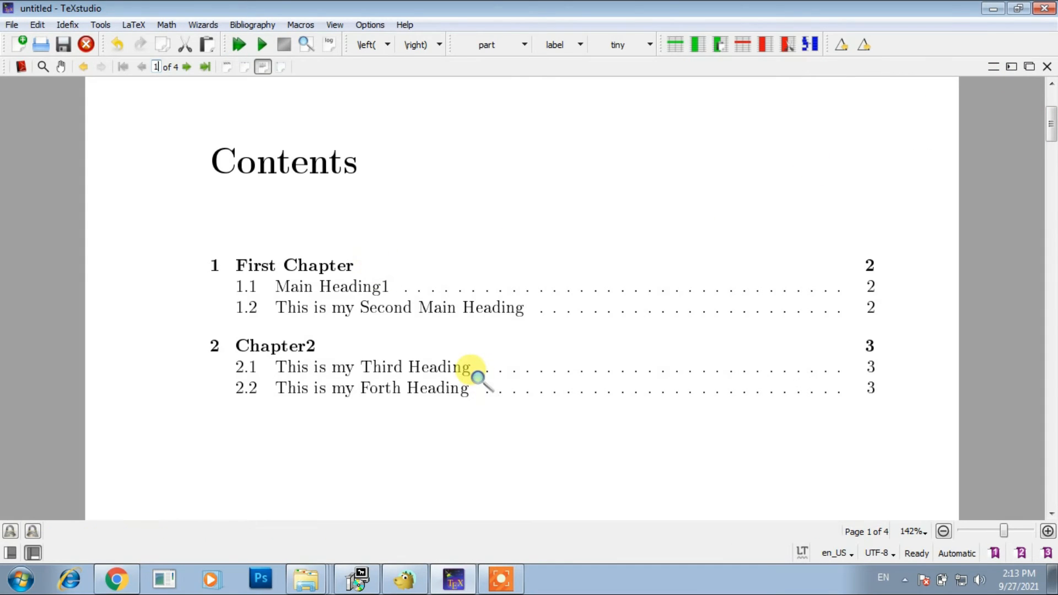
scroll(472, 370, down, 1)
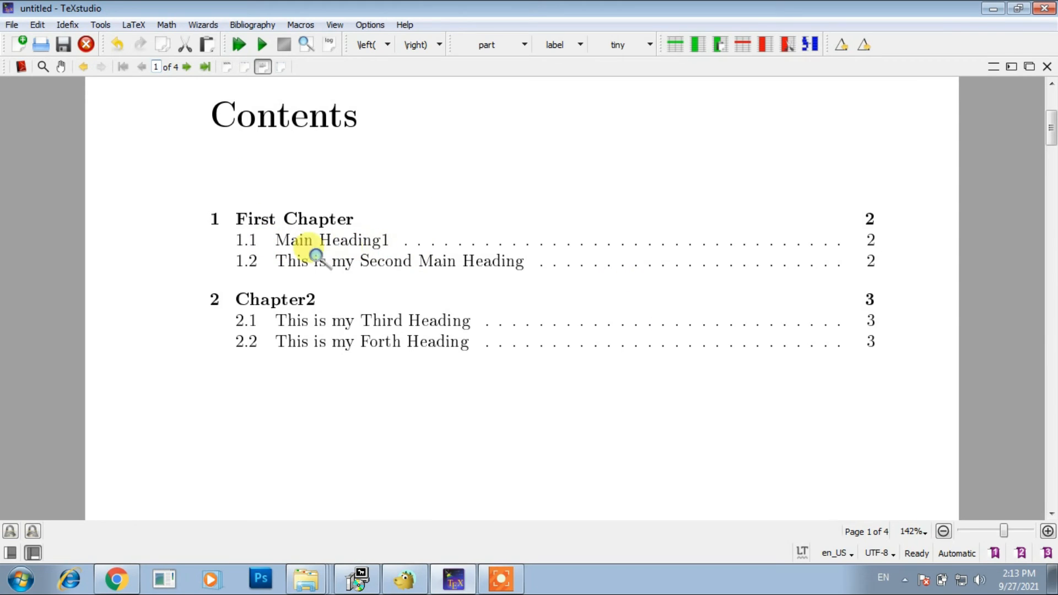
click(1012, 67)
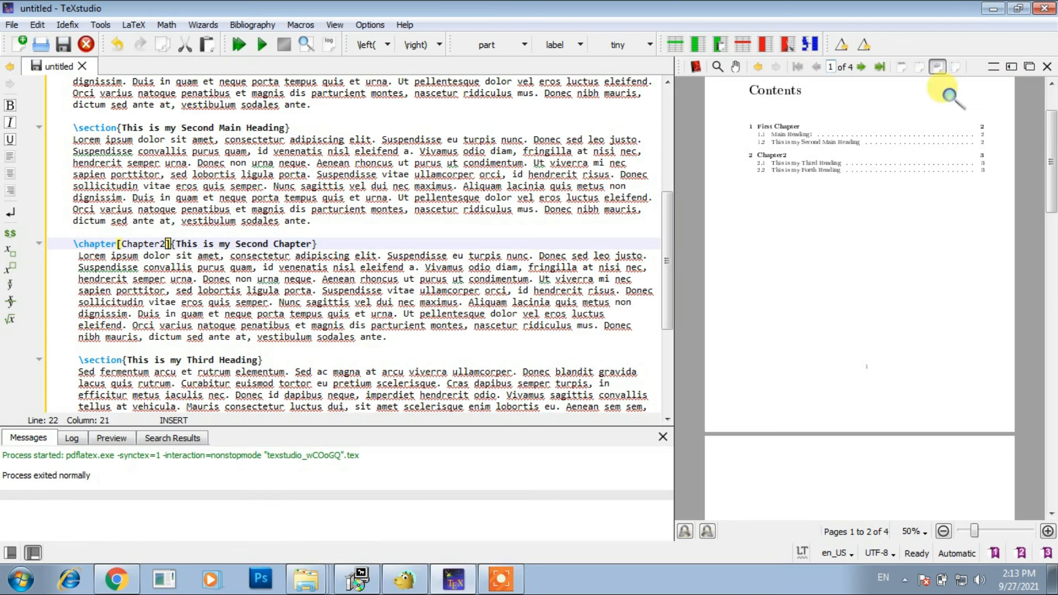
scroll(487, 300, up, 7)
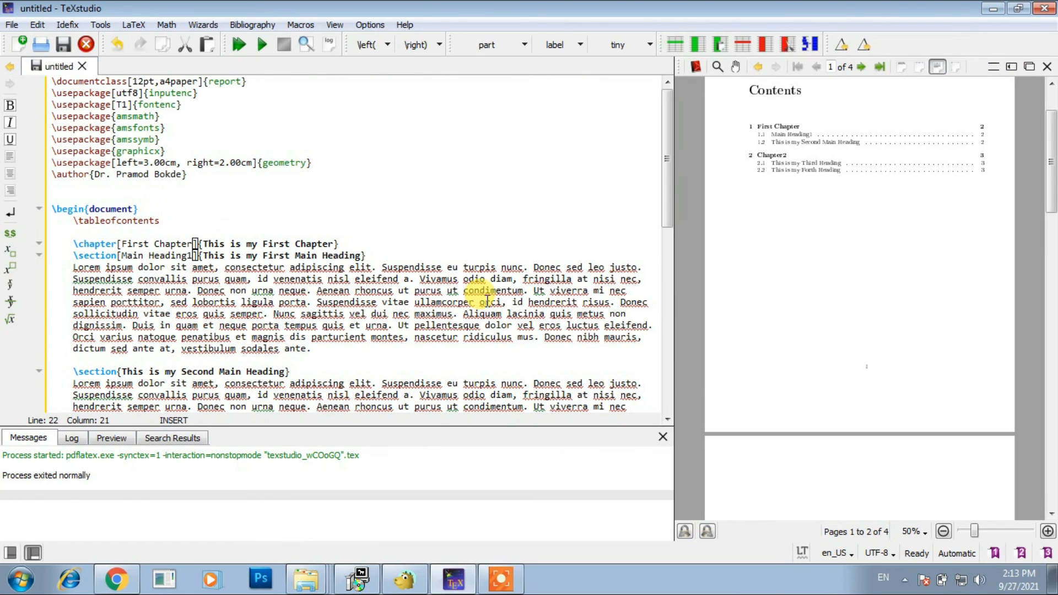